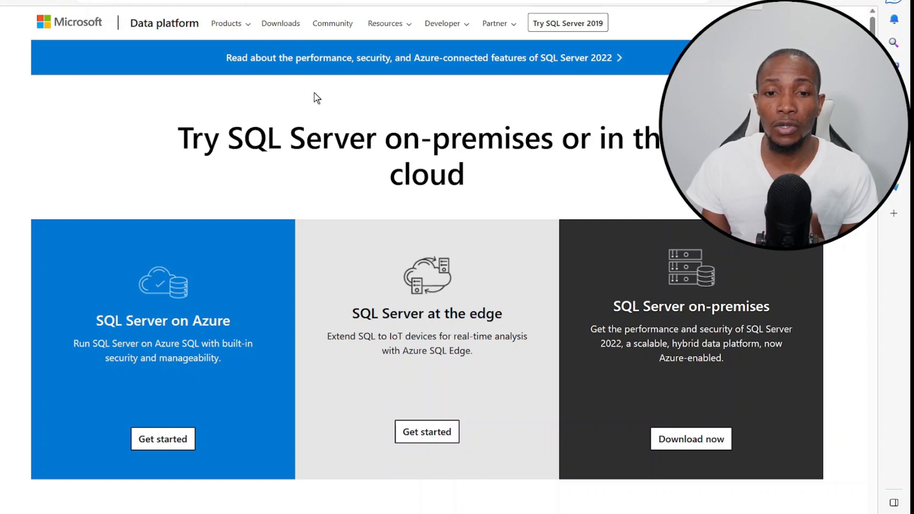
- Download and launch the free SQL Server 2022 Developer installer, and start a custom installation with C:\SQL2022 as media location
scroll(314, 96, "down", 8)
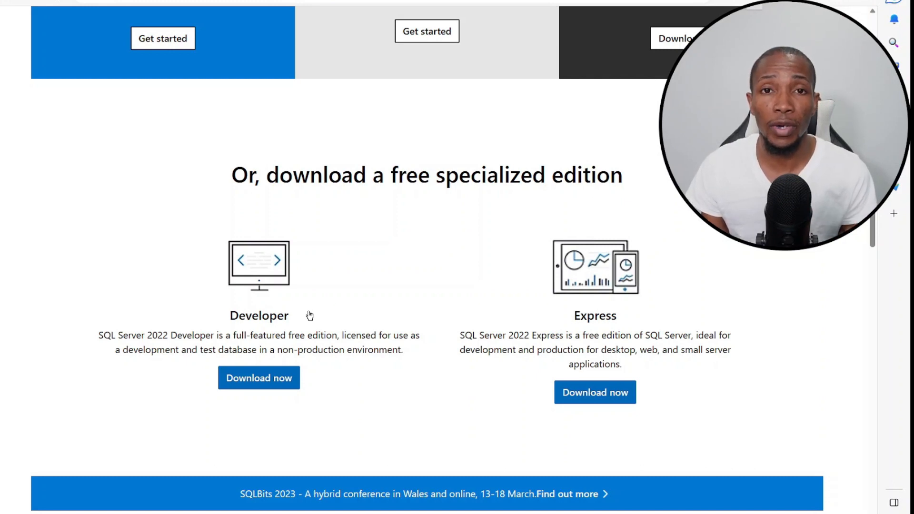
left_click(263, 383)
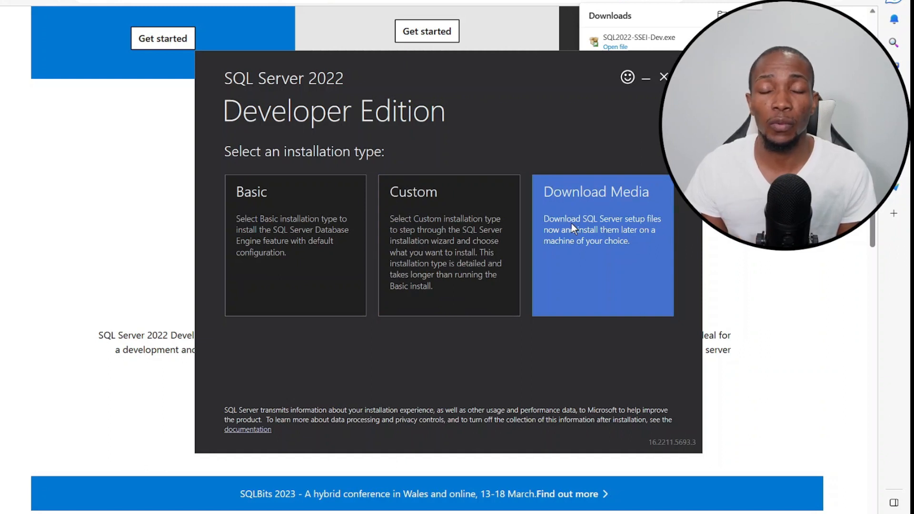
left_click(450, 206)
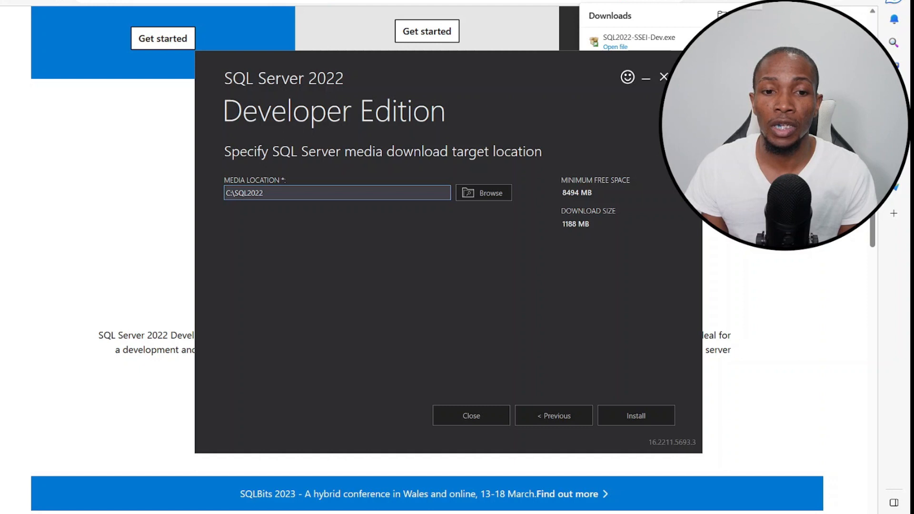
left_click(639, 418)
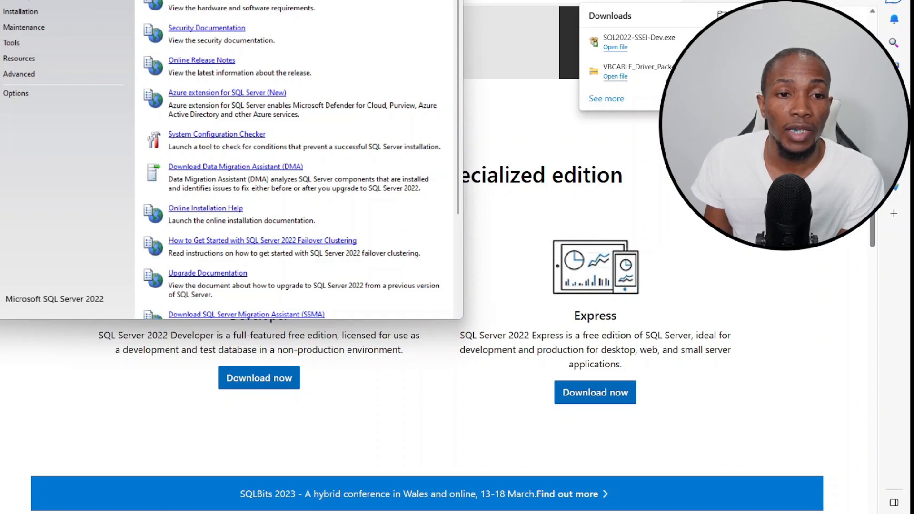
- Start a new SQL Server 2022 installation from the Installation Center, using the free Developer edition
left_click(22, 14)
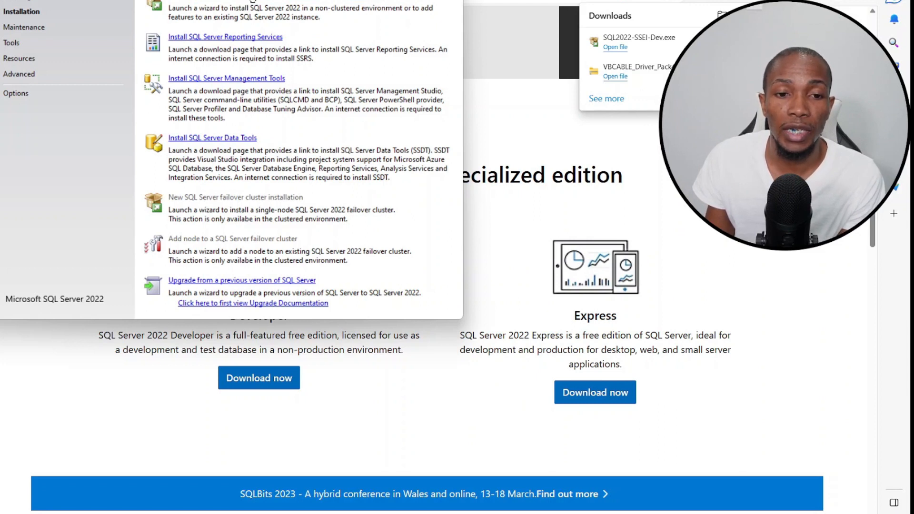
left_click(267, 2)
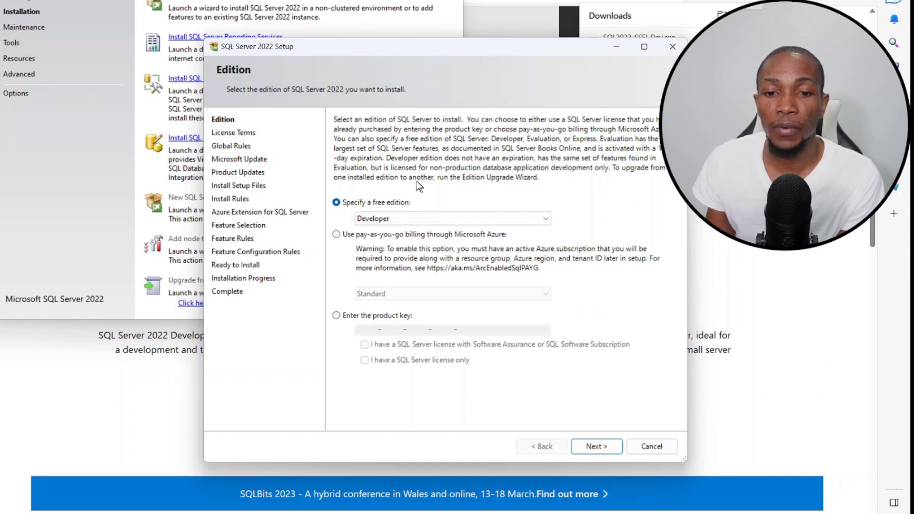
left_click(595, 446)
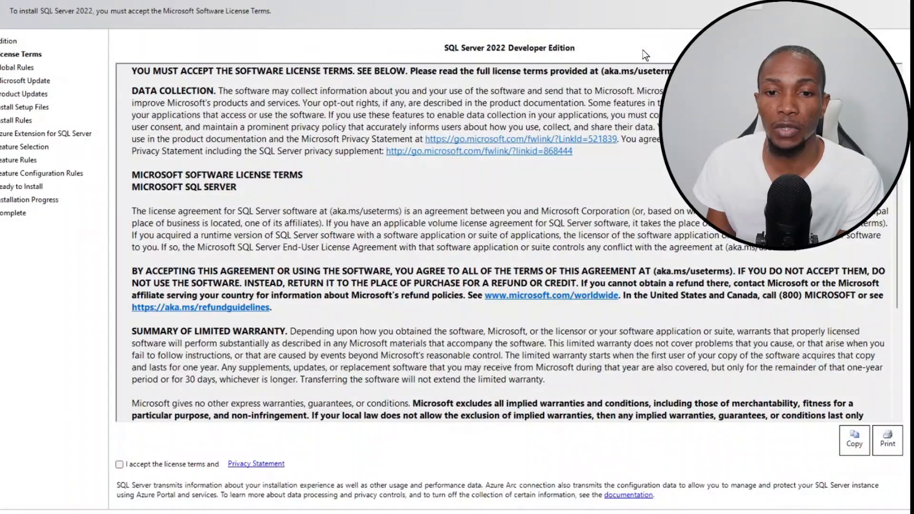
- Accept the license terms and proceed through the setup checks to the Azure Extension page
left_click(119, 464)
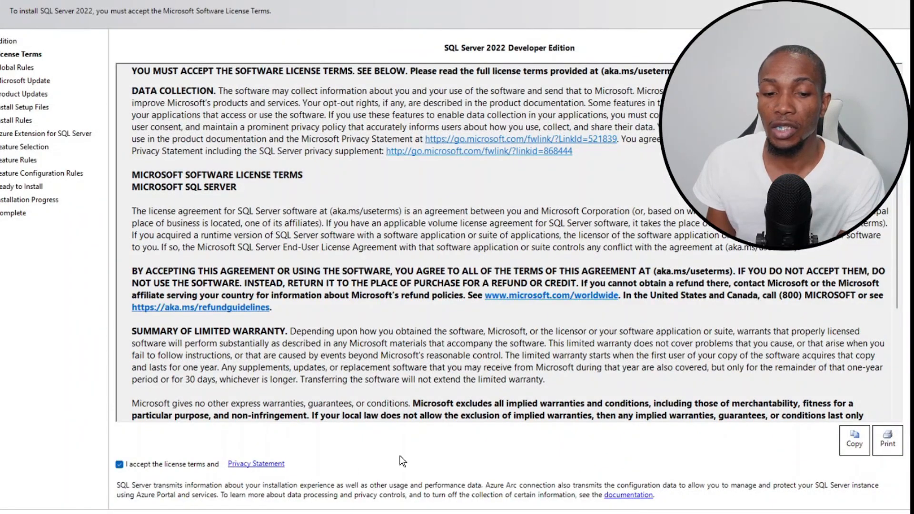
left_click(801, 513)
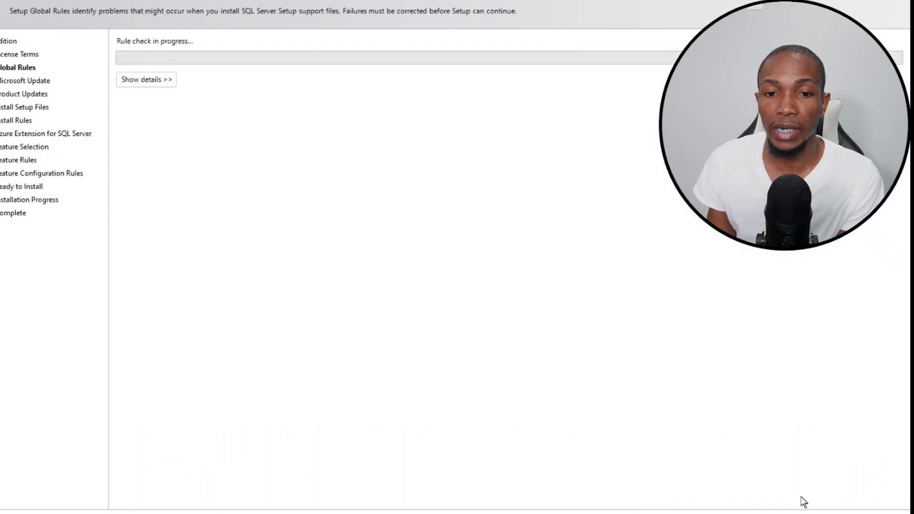
left_click(801, 513)
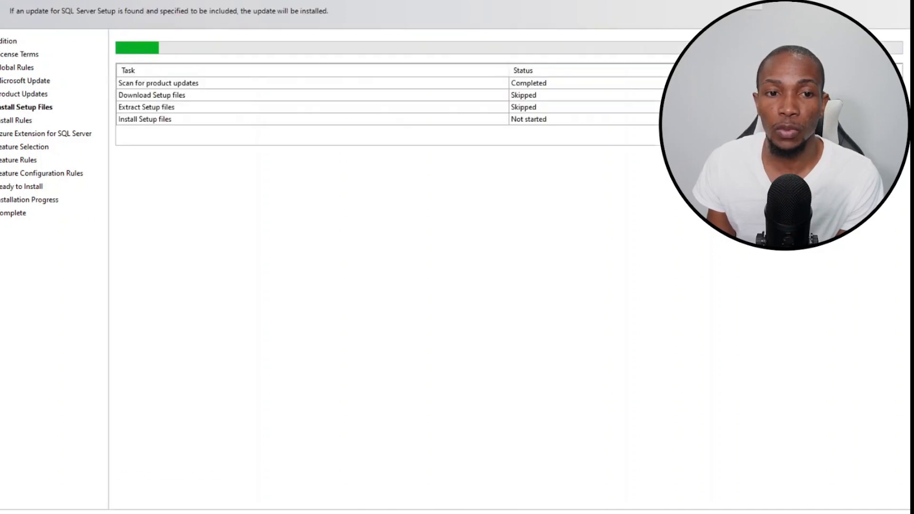
left_click(801, 513)
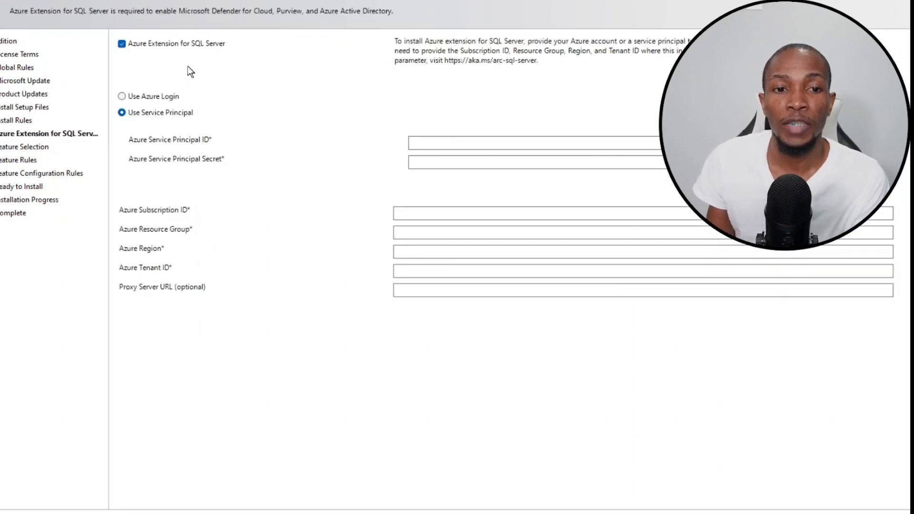
- Exclude the Azure Extension for SQL Server and choose Database Engine Services as the only feature to install
left_click(121, 44)
left_click(802, 513)
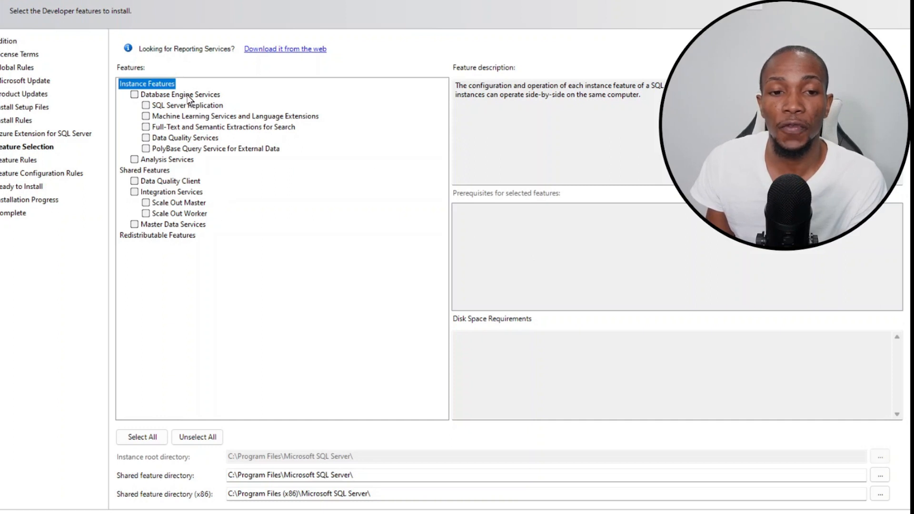
left_click(133, 95)
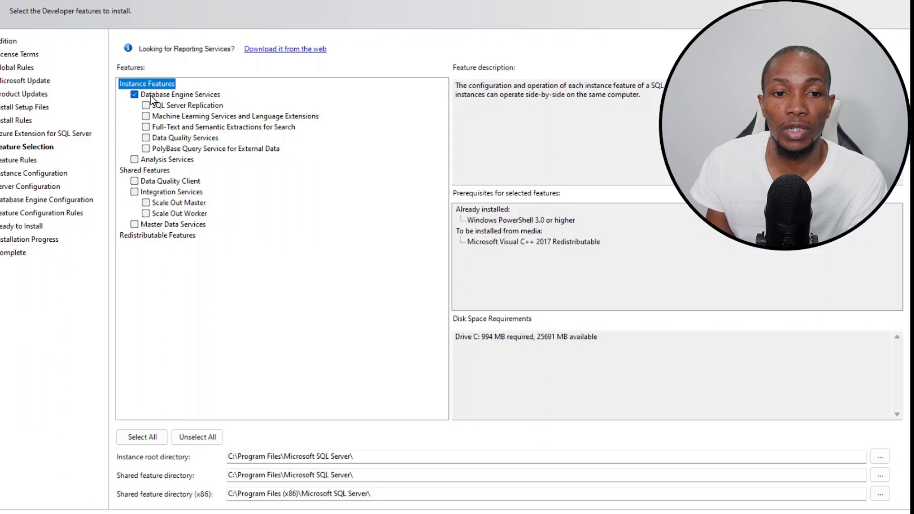
left_click(821, 513)
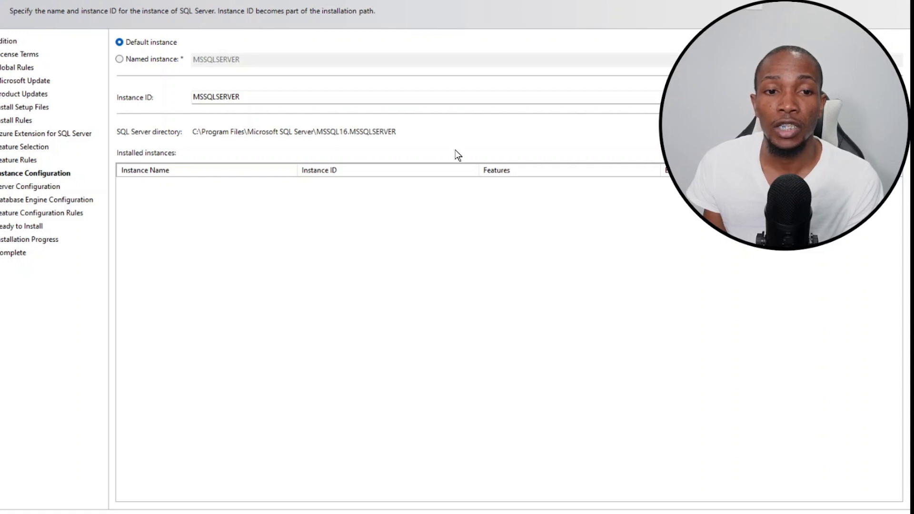
- Keep the default instance MSSQLSERVER and its default service accounts, and proceed to the Database Engine configuration
left_click(819, 513)
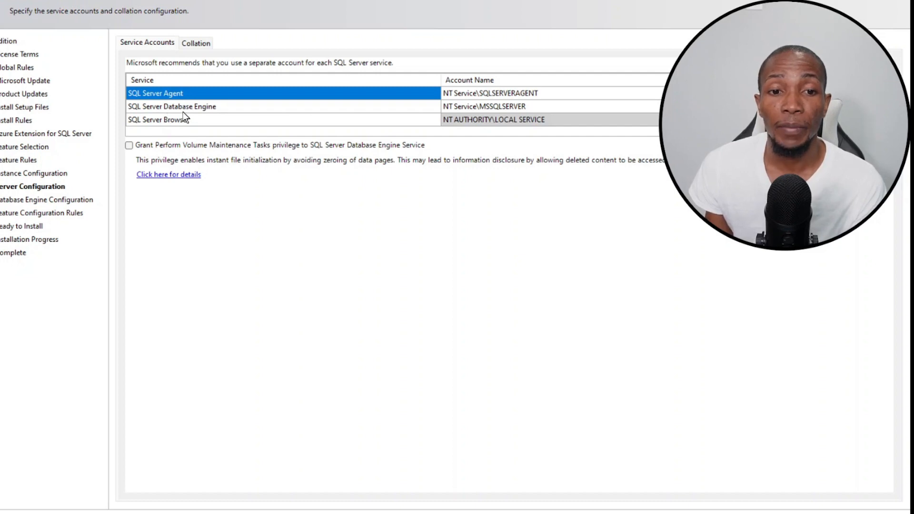
left_click(837, 93)
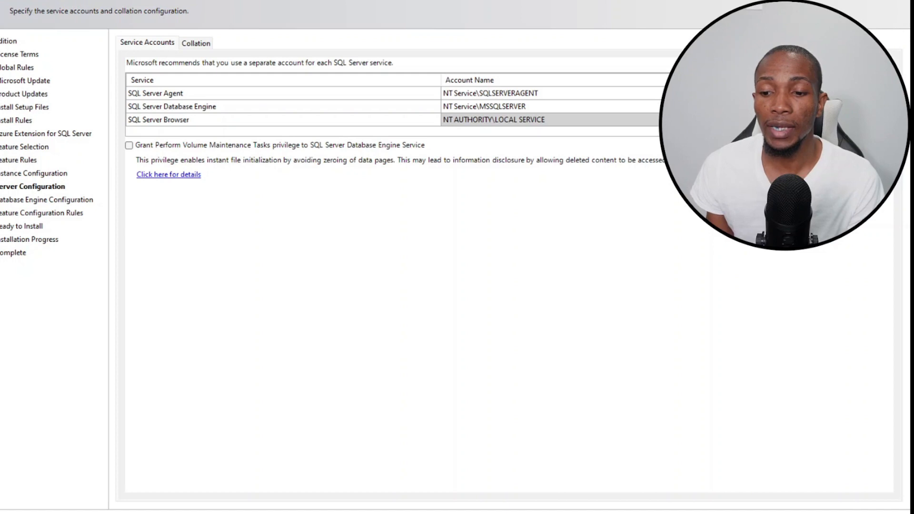
left_click(823, 513)
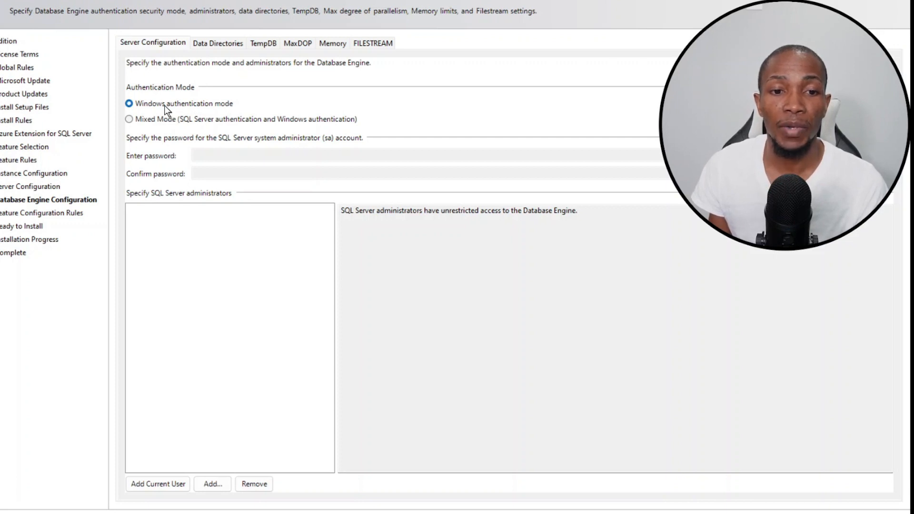
- Keep Windows authentication mode and add the current Windows user as SQL Server administrator
left_click(207, 45)
left_click(186, 43)
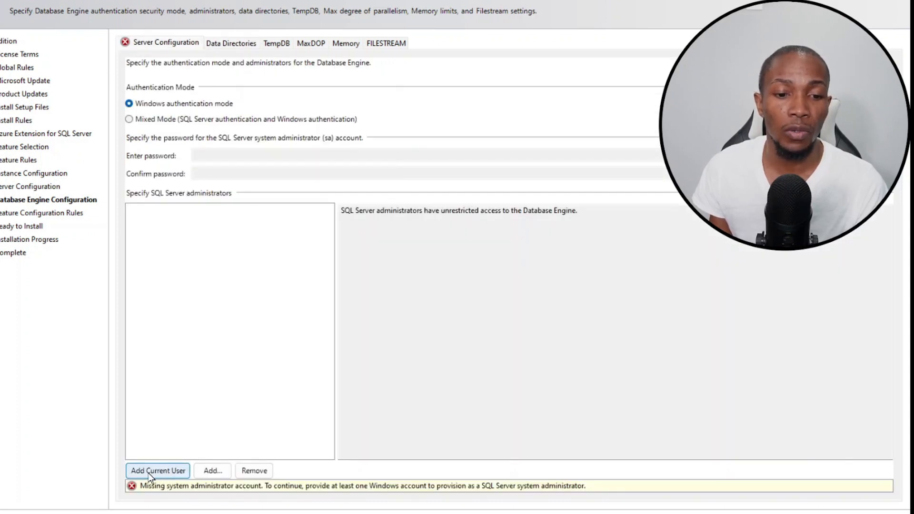
left_click(154, 471)
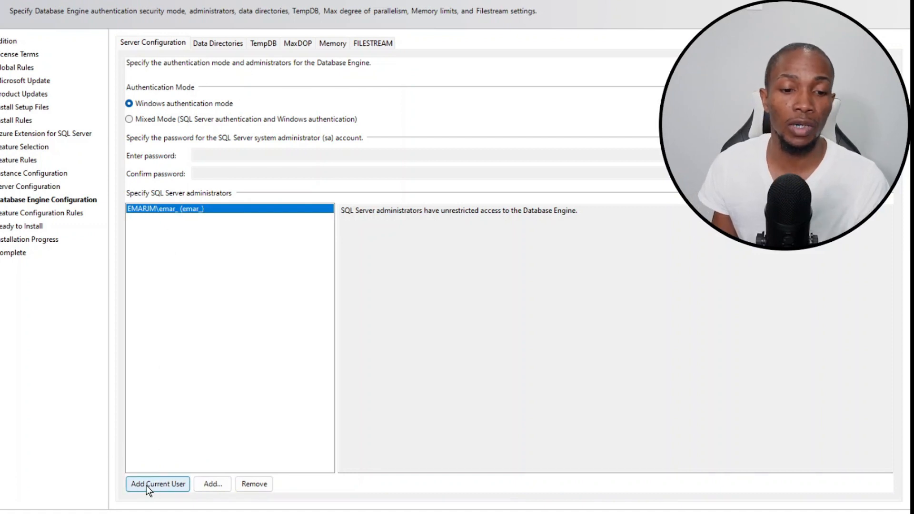
- Keep the default data root directory and set the user database directory to D:\MSSQL\data
left_click(205, 44)
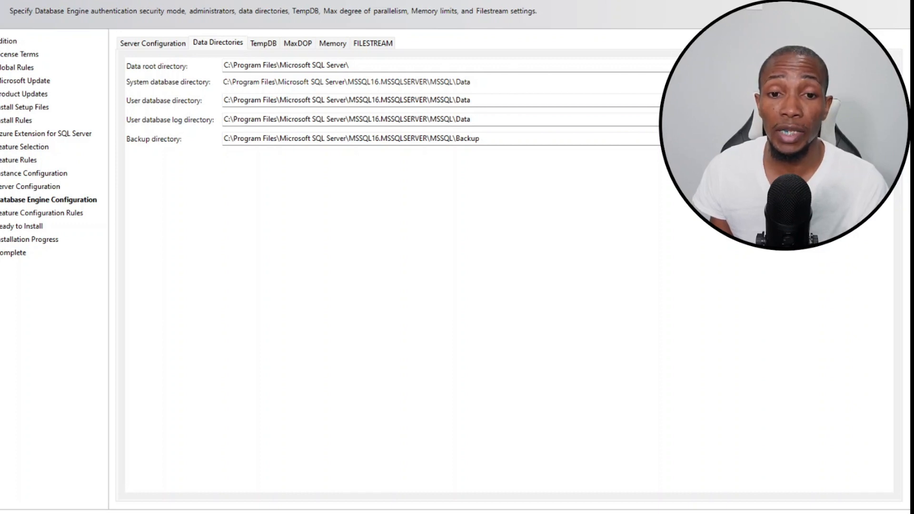
left_click(878, 66)
left_click(512, 352)
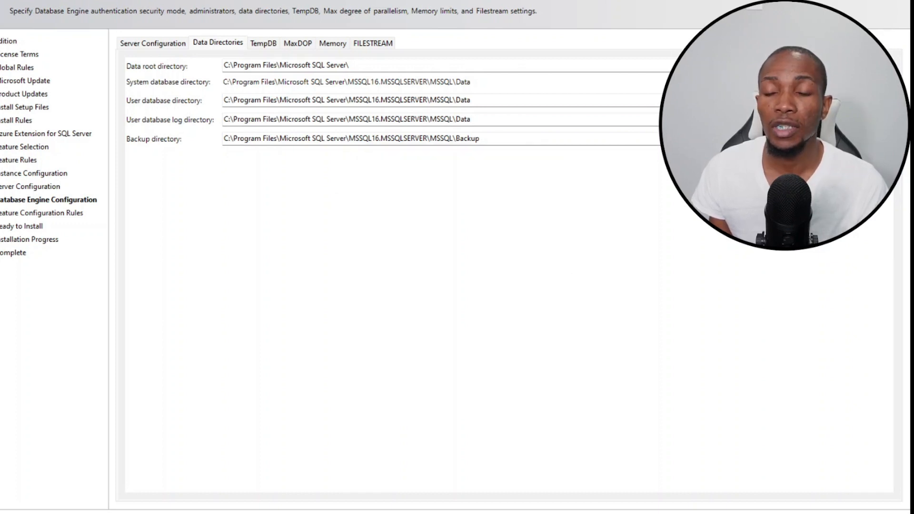
left_click(878, 101)
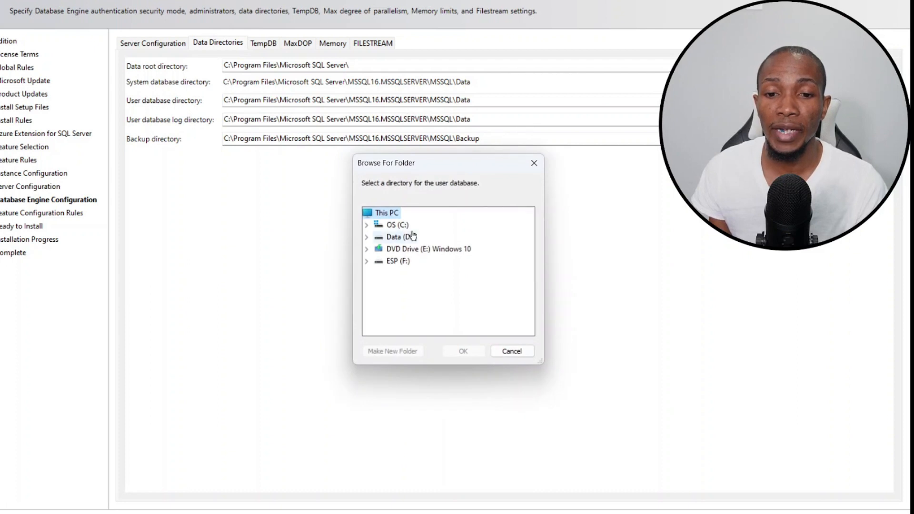
left_click(366, 237)
left_click(390, 263)
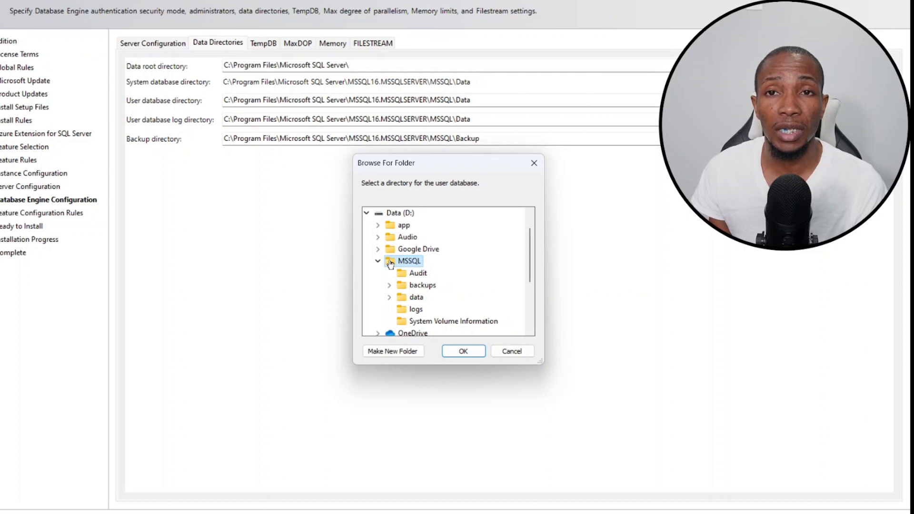
left_click(404, 301)
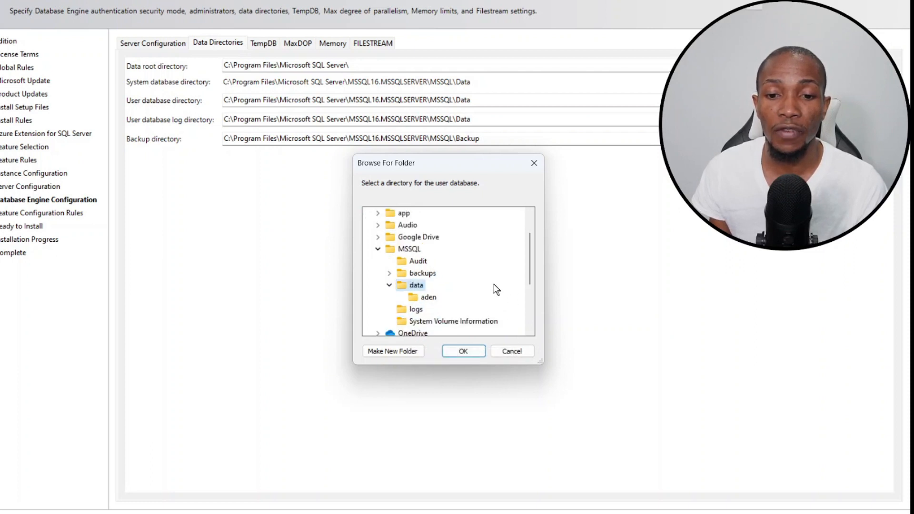
left_click(464, 352)
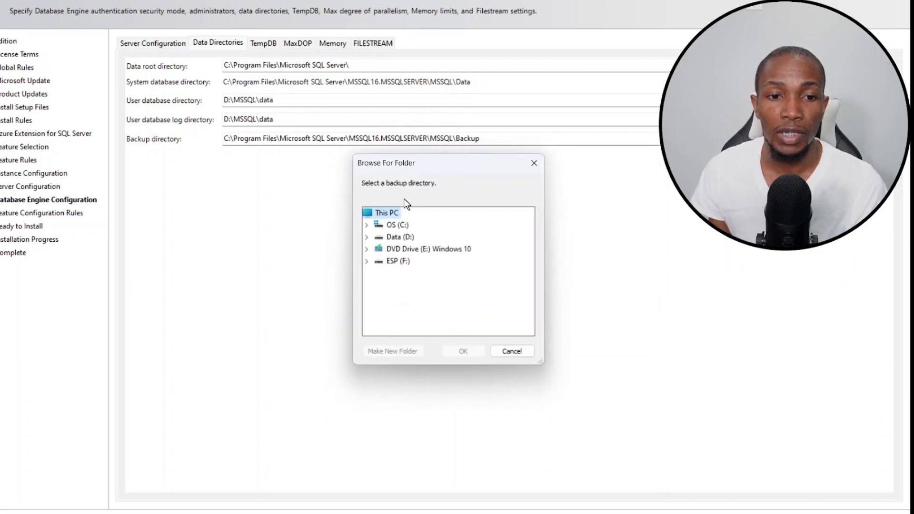
- Set the backup directory to D:\MSSQL\backups and the user database log directory to D:\MSSQL\logs
left_click(366, 237)
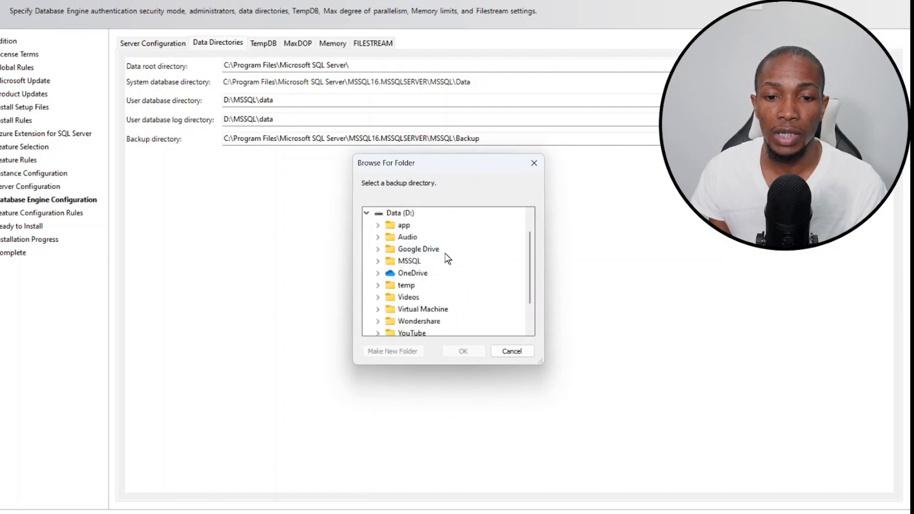
scroll(458, 252, "down", 1)
left_click(379, 225)
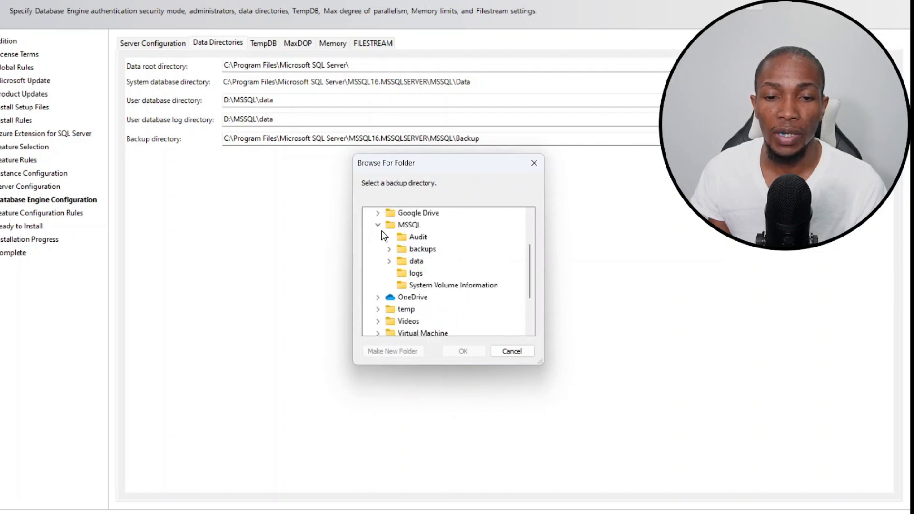
left_click(399, 250)
left_click(468, 351)
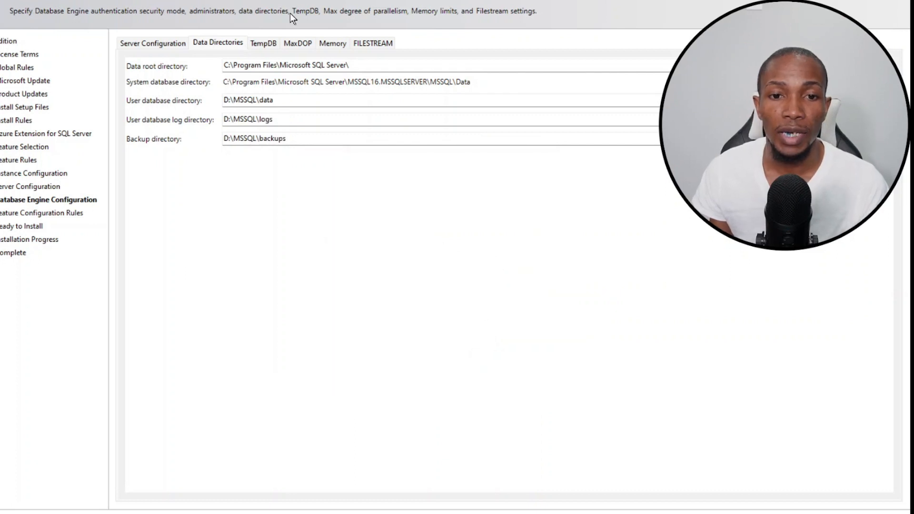
- Review the Database Engine's TempDB, MaxDOP and memory settings
left_click(264, 43)
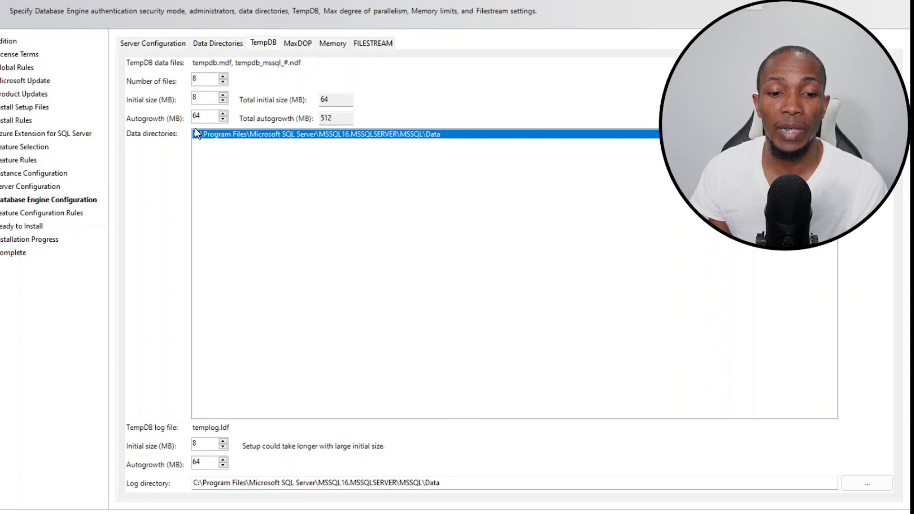
left_click(298, 45)
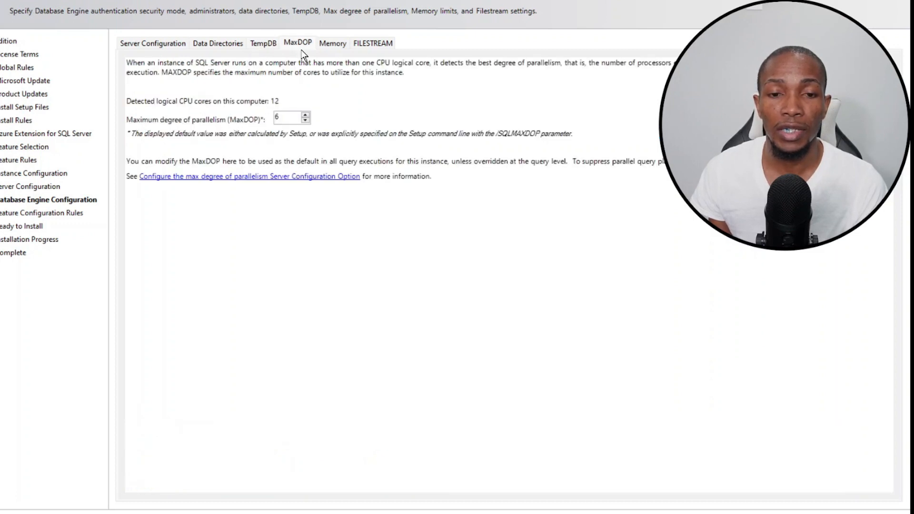
left_click(329, 44)
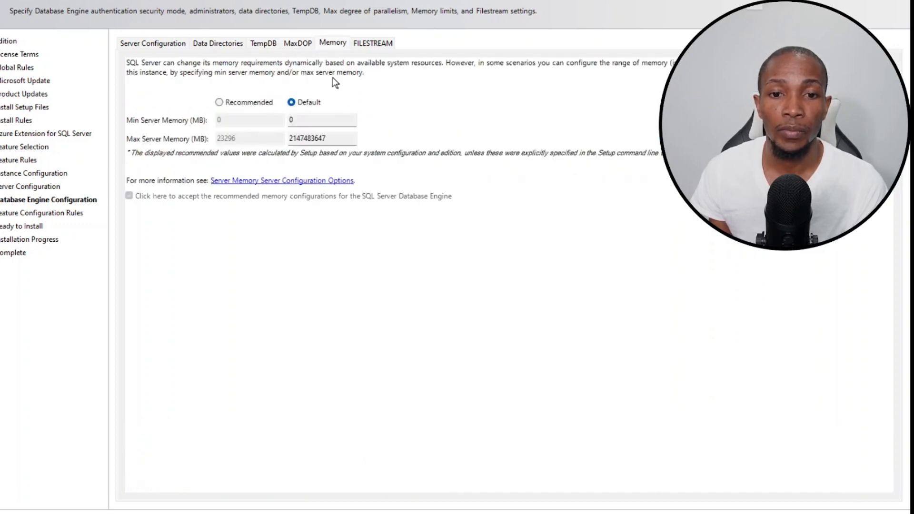
left_click(311, 44)
left_click(324, 45)
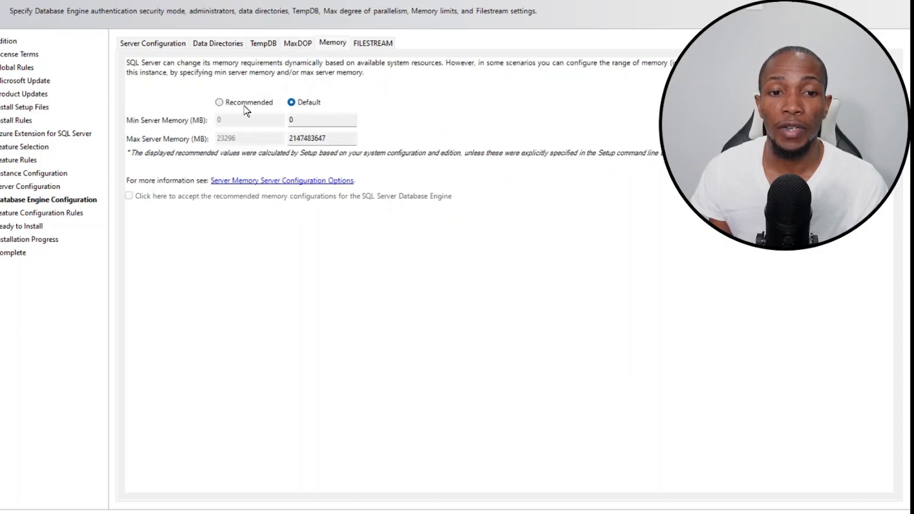
- Switch to recommended memory limits, set Max Server Memory to 2000 MB and accept the recommended memory configurations
left_click(220, 103)
left_click_drag(235, 138, 216, 139)
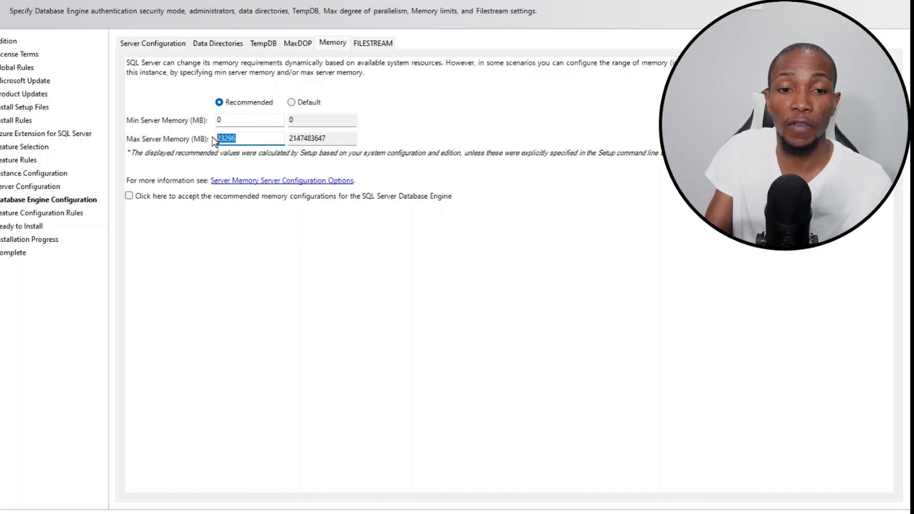
type("2000")
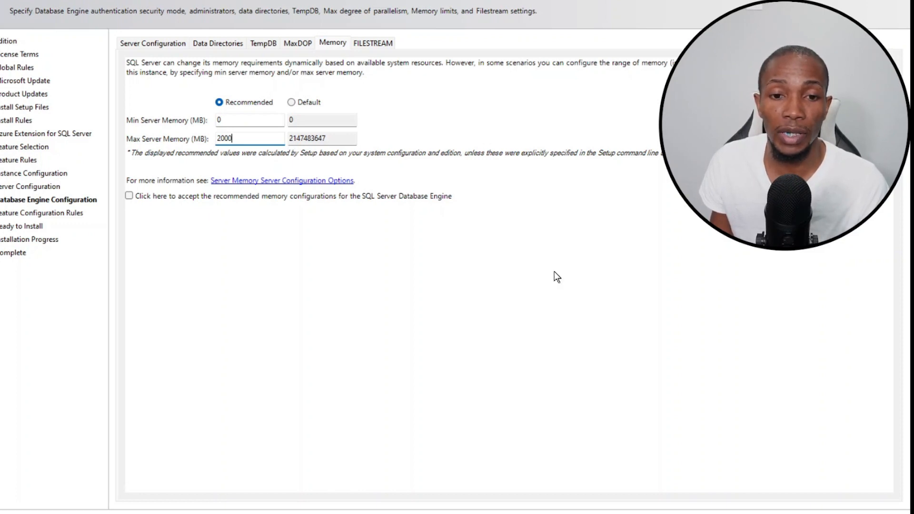
left_click(811, 512)
left_click(130, 196)
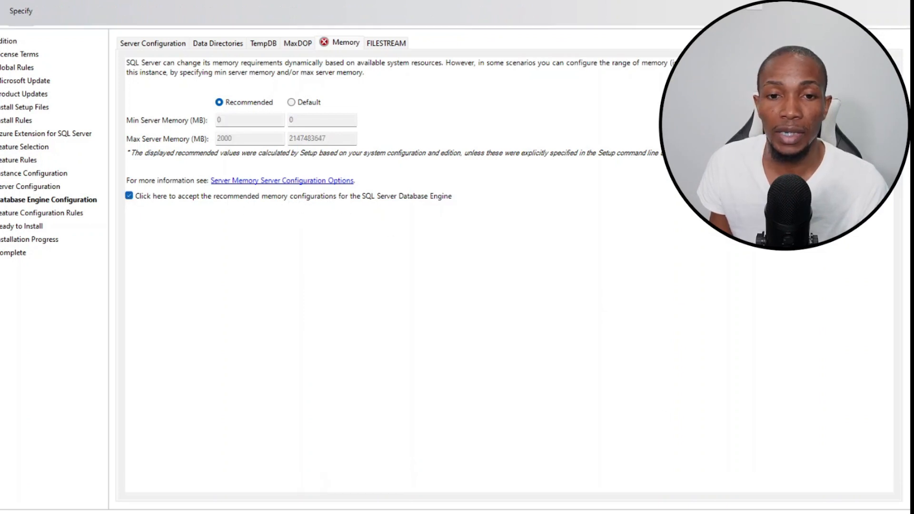
- Accept the Database Engine configuration and carry out the SQL Server 2022 installation through to its completion
left_click(811, 512)
left_click(811, 513)
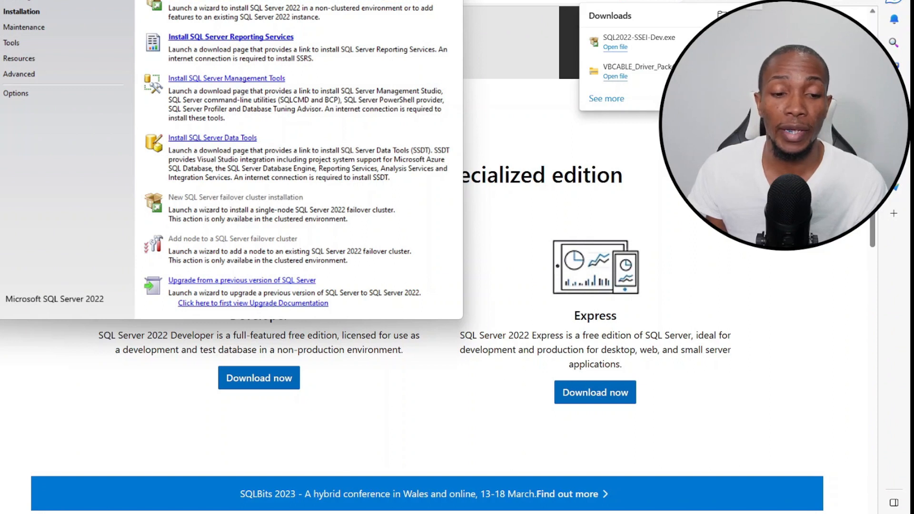
- Search Windows for the SQL tools and open SQL Server 2022 Configuration Manager
key("super")
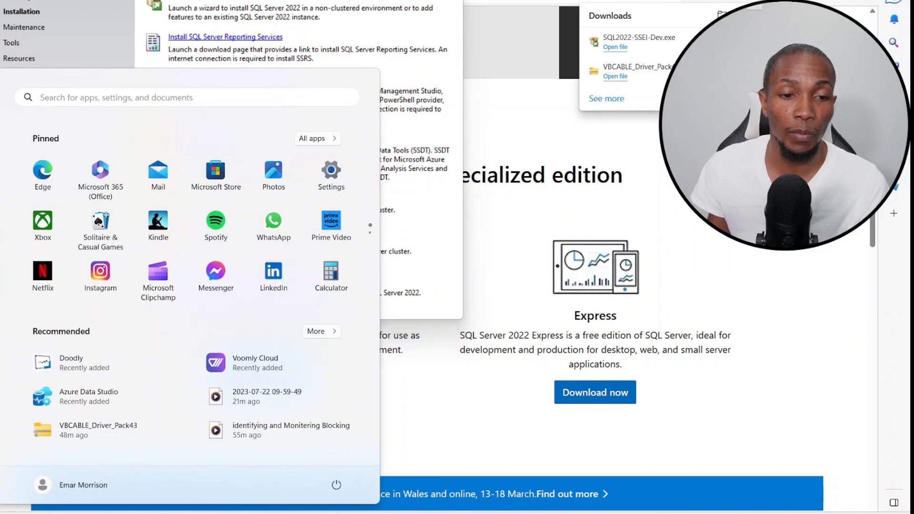
type("sq")
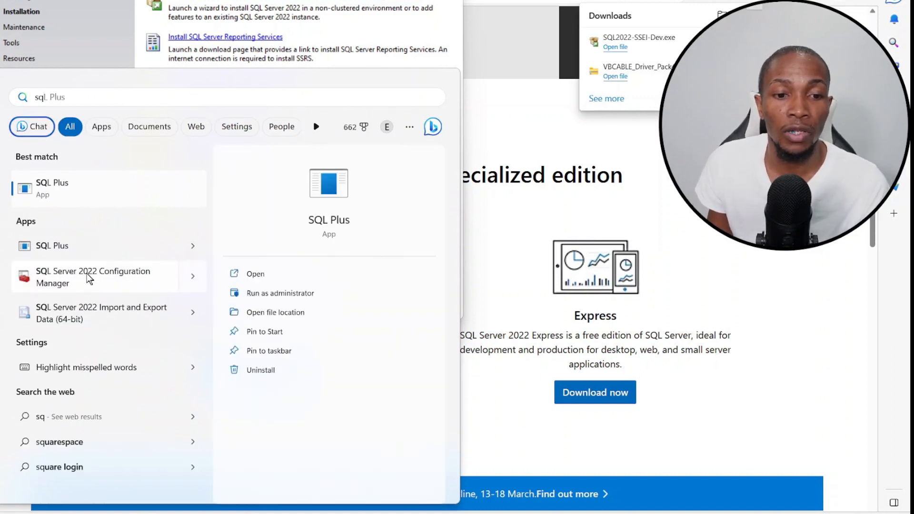
left_click(88, 277)
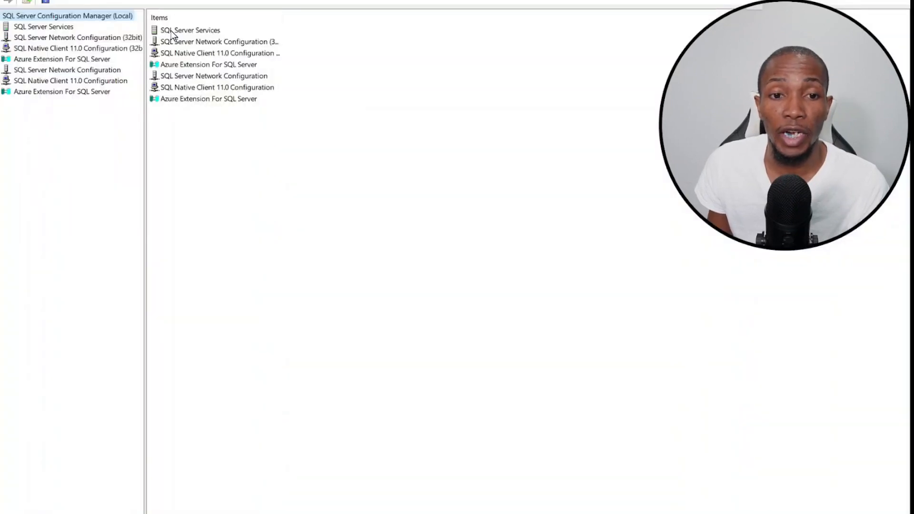
- Start the stopped SQL Server database engine service under SQL Server Services
left_click(170, 31)
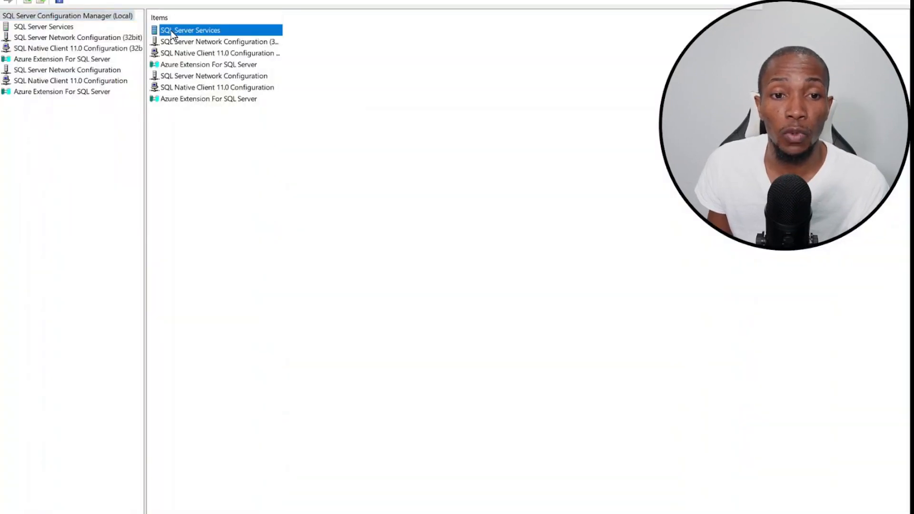
left_click(30, 27)
left_click(215, 46)
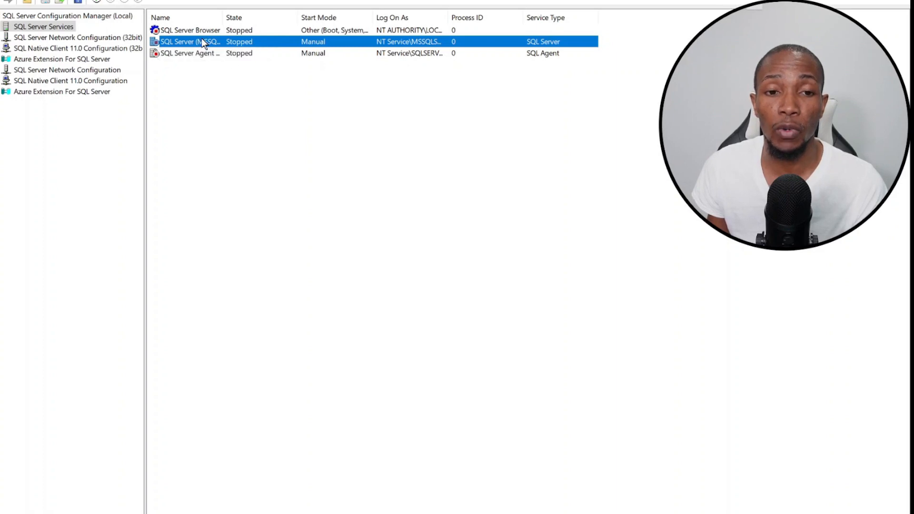
right_click(202, 40)
left_click(225, 44)
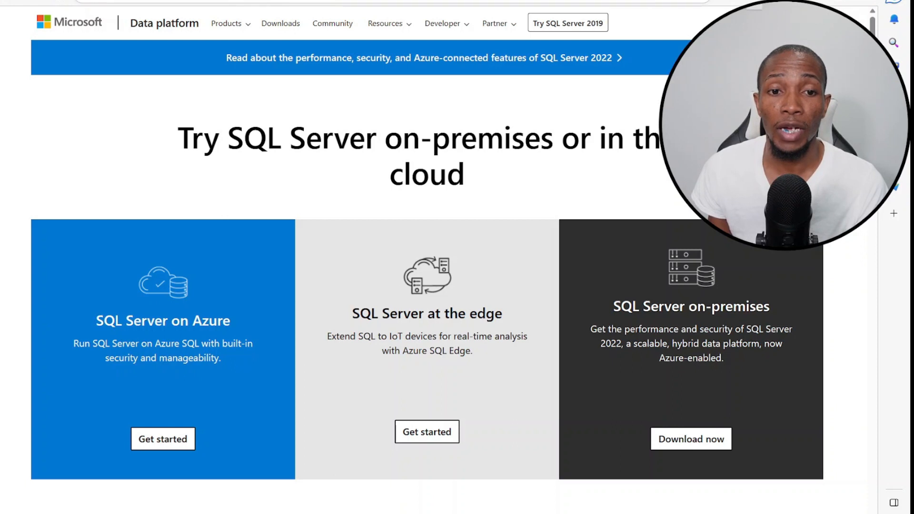
- On Microsoft's SQL Server downloads web page, find the tools list and open the SQL Server Management Studio (SSMS) download article
left_click(280, 27)
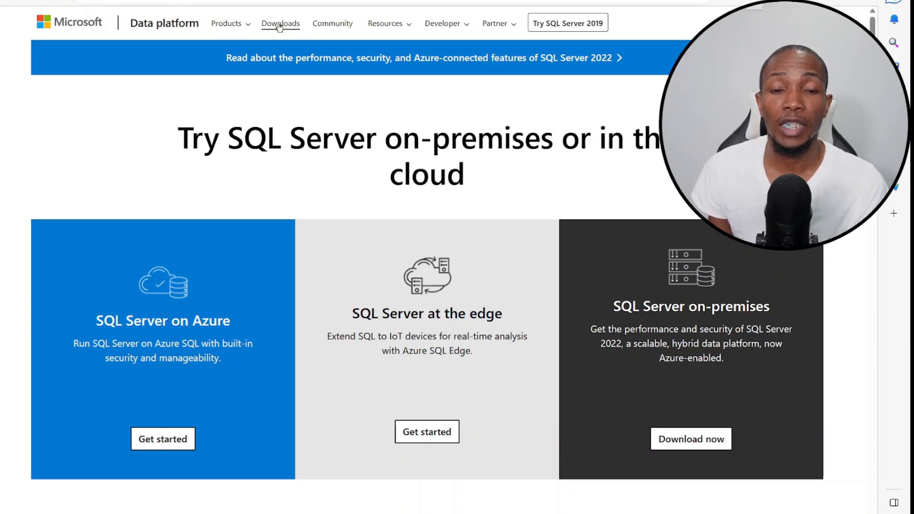
scroll(316, 92, "down", 5)
scroll(315, 87, "down", 17)
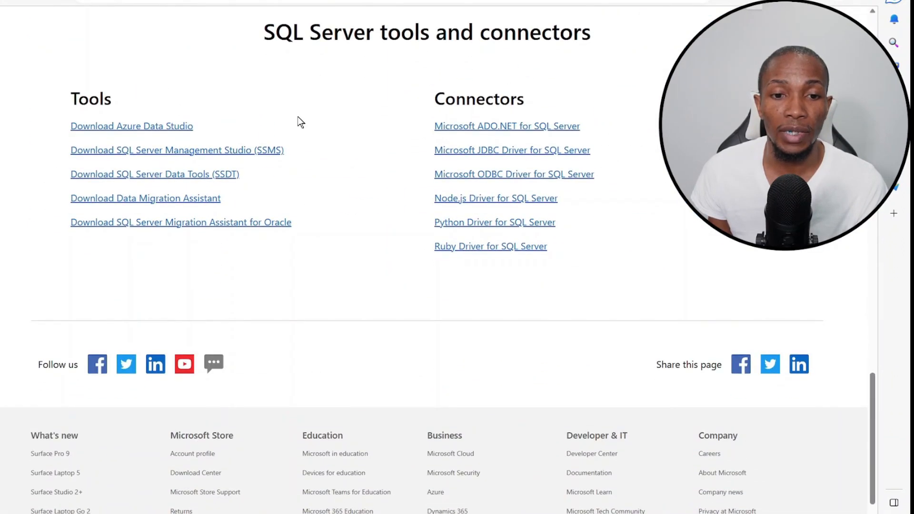
left_click(195, 151)
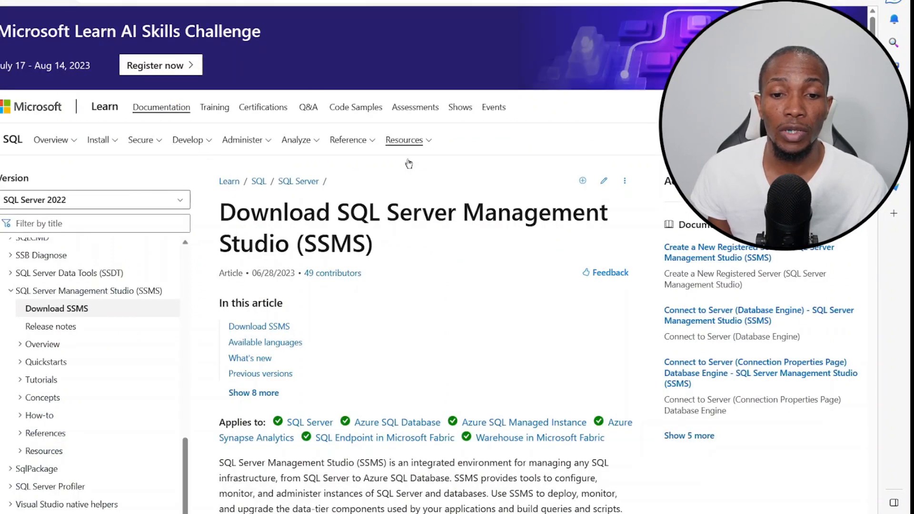
- Download SQL Server Management Studio (SSMS) 19.1, install it and close the finished setup
scroll(474, 201, "down", 6)
scroll(473, 201, "down", 3)
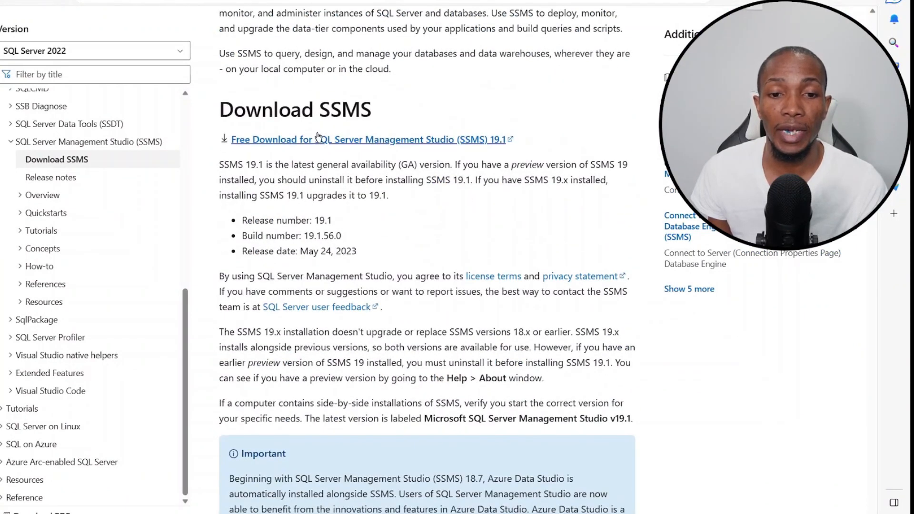
left_click(301, 143)
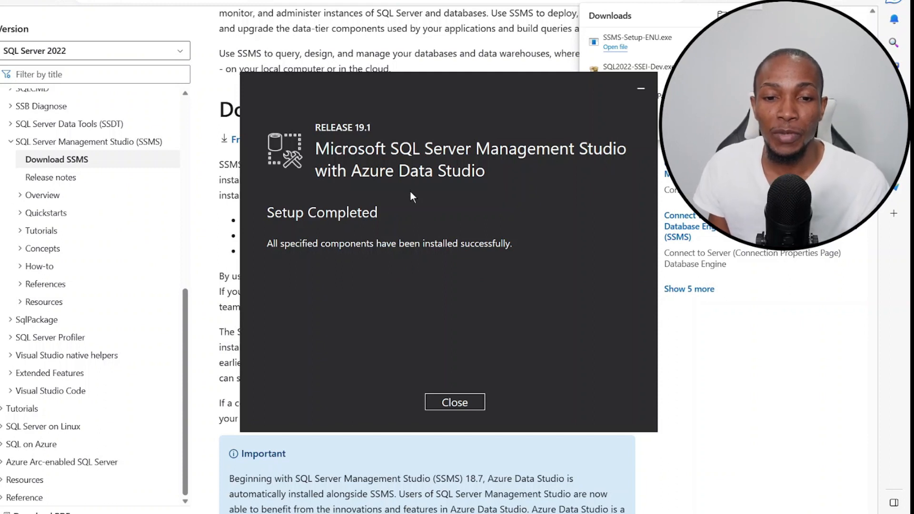
left_click(454, 402)
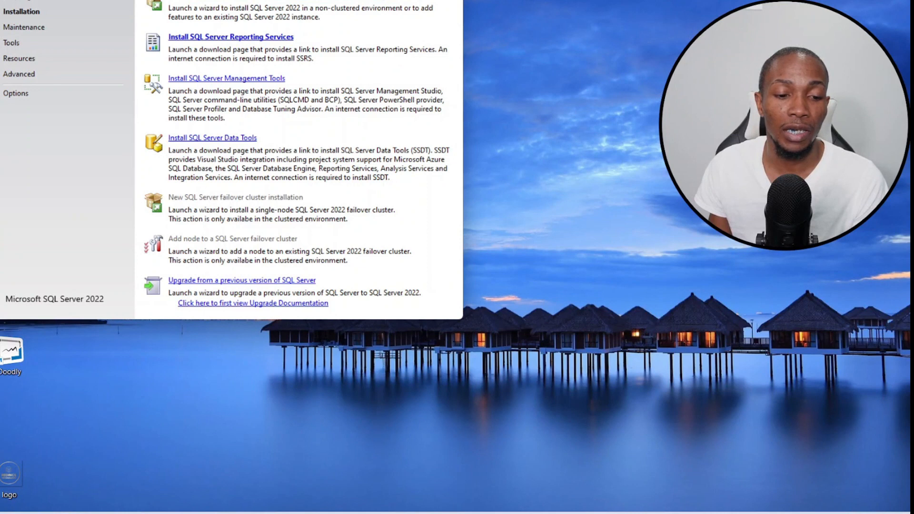
- Search Windows for SSMS and launch SQL Server Management Studio 19
key("super")
type("ssm")
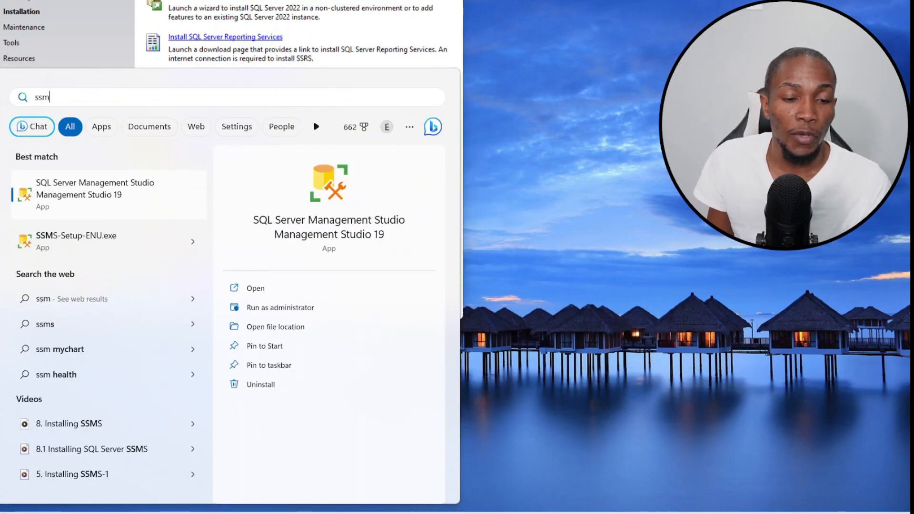
left_click(48, 196)
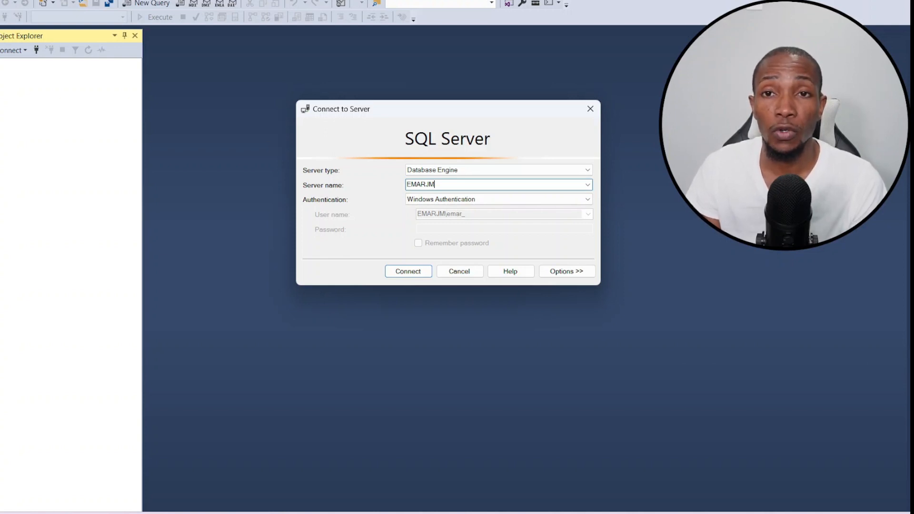
- Replace the server name with ".", connect to the local Database Engine with Windows Authentication and widen Object Explorer
key("BackSpace")
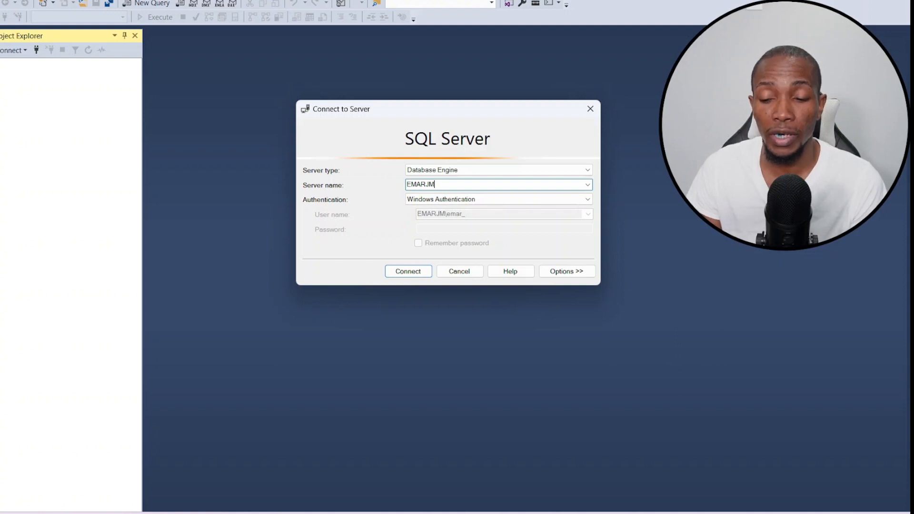
key("BackSpace")
key("BackSpace")
key("BackSpace")
key("BackSpace")
key("BackSpace")
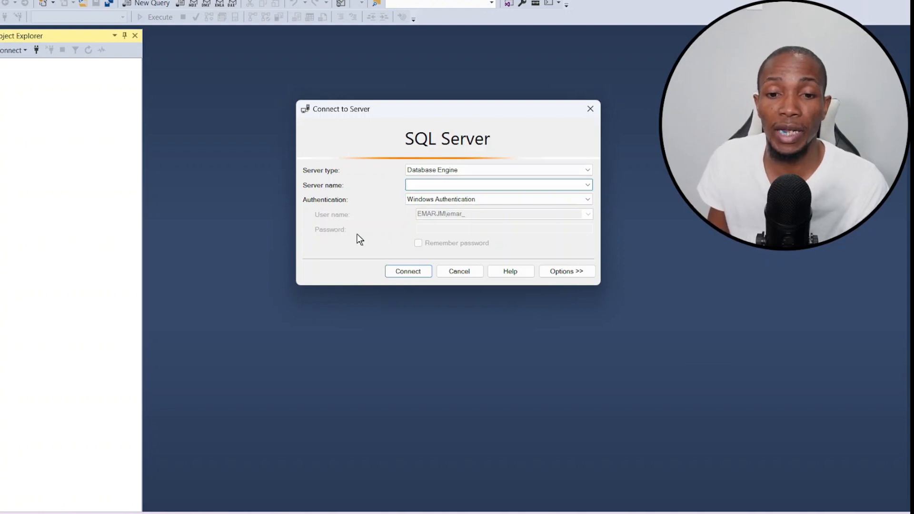
left_click(414, 270)
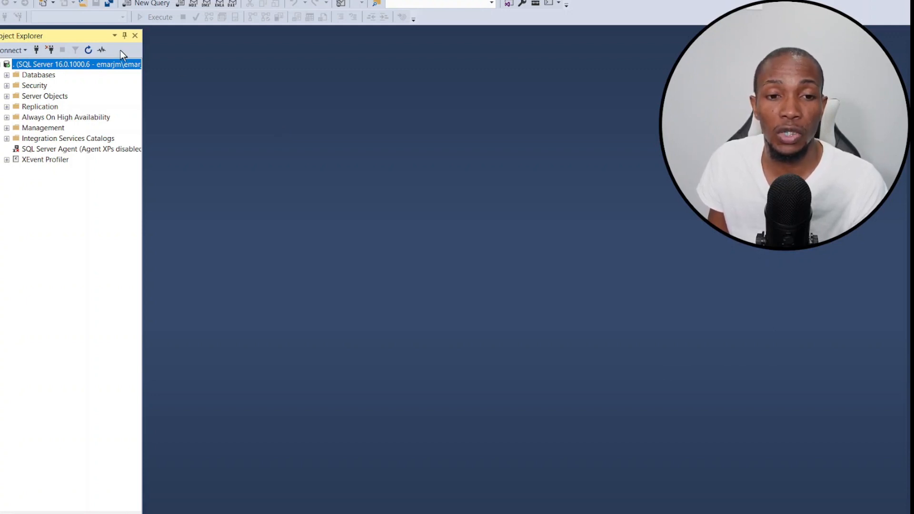
left_click_drag(143, 61, 208, 64)
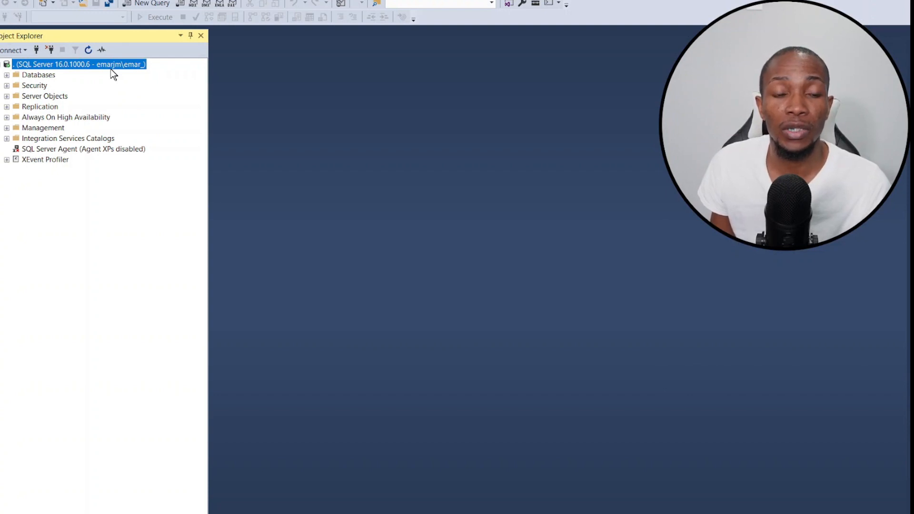
- Expand Databases and restore AdventureWorksLT2019 from the backup file D:\MSSQL\backups\AdventureWorks_2022.bak
left_click(7, 76)
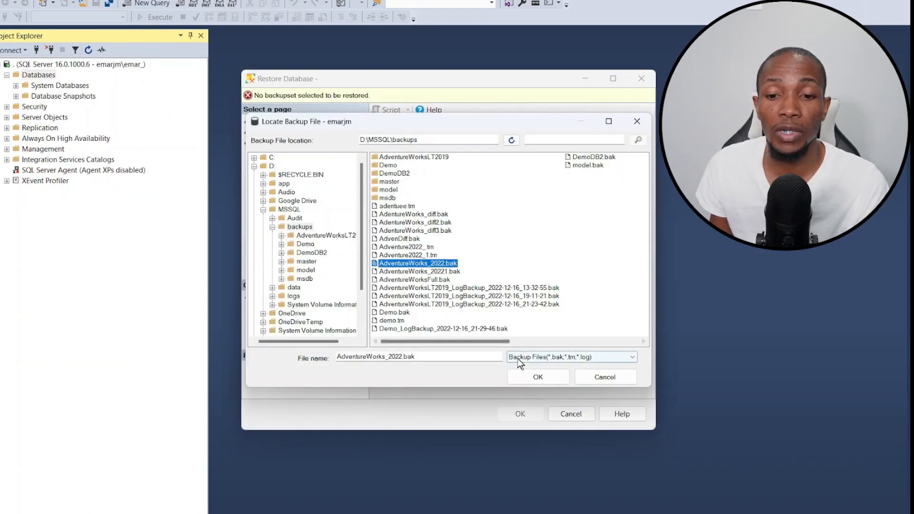
left_click(534, 378)
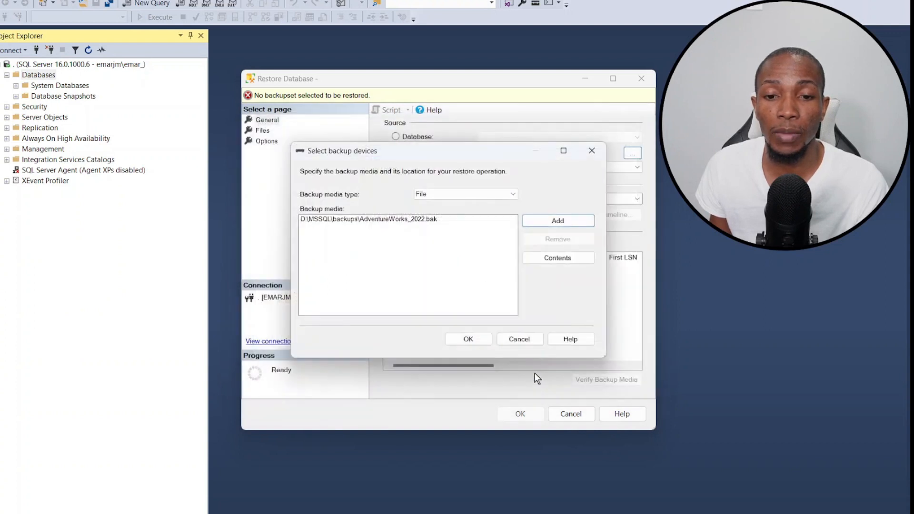
left_click(483, 341)
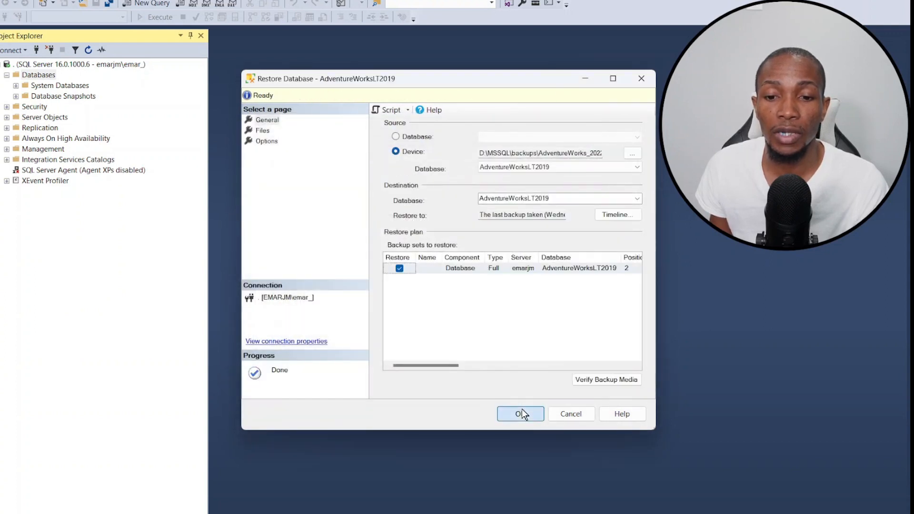
left_click(521, 409)
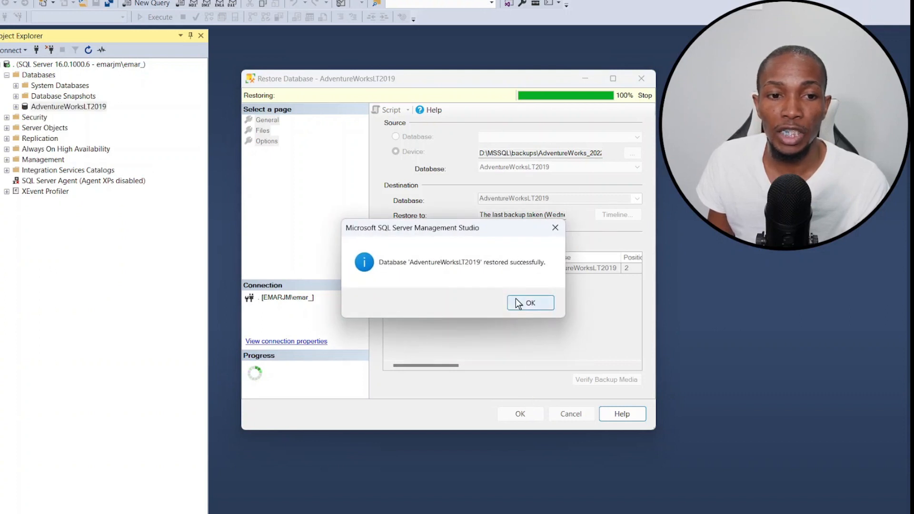
left_click(534, 302)
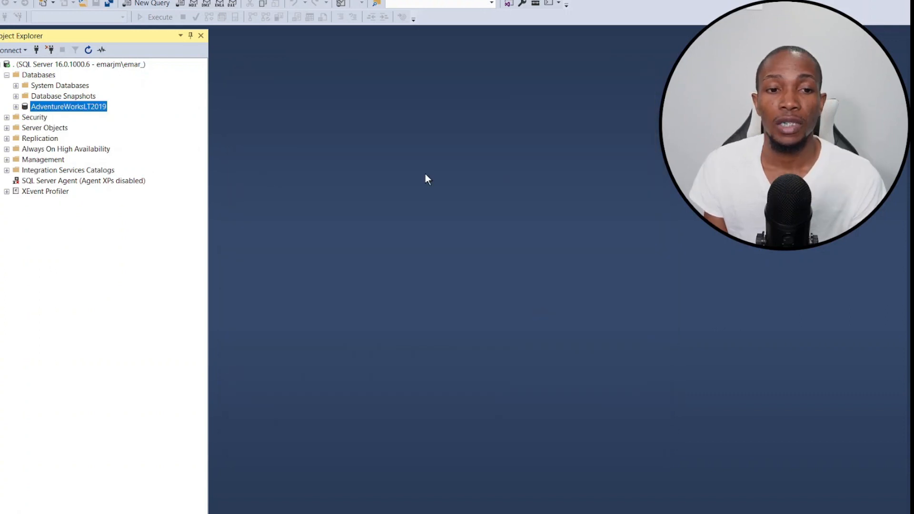